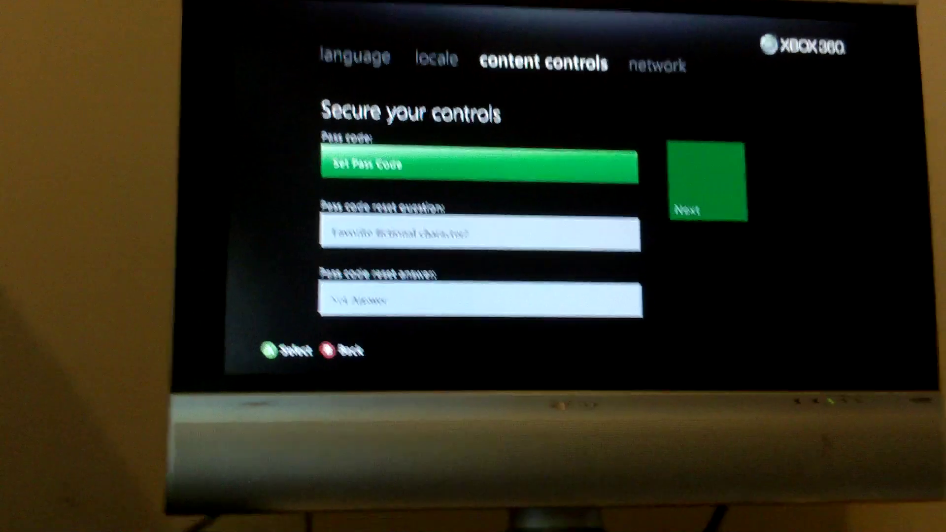
Set a four-button pass code for the content controls and confirm it
key(Return)
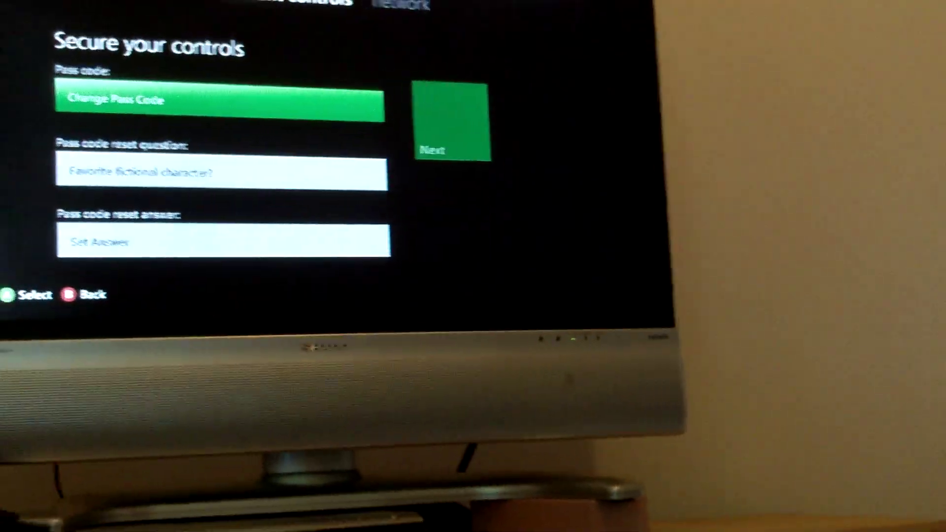
key(Down)
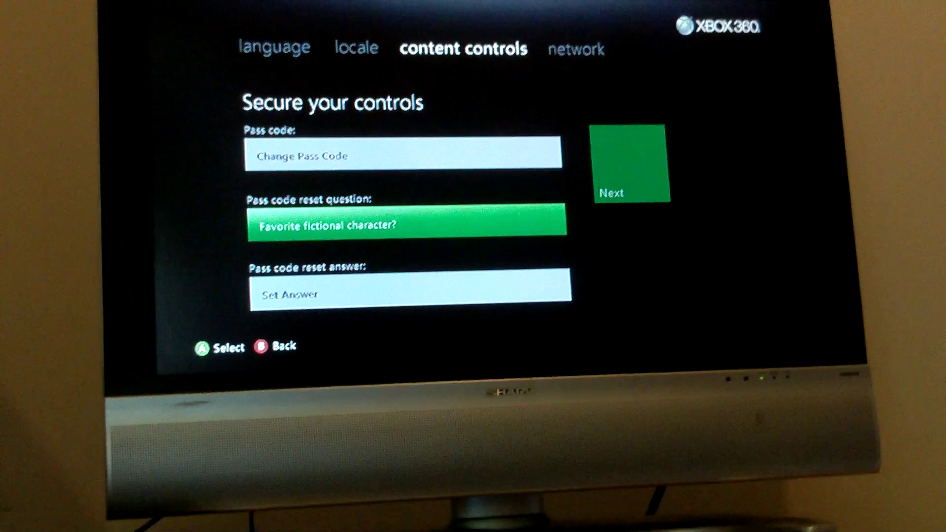
Choose 'Favorite fictional character?' as the pass code reset question
key(Return)
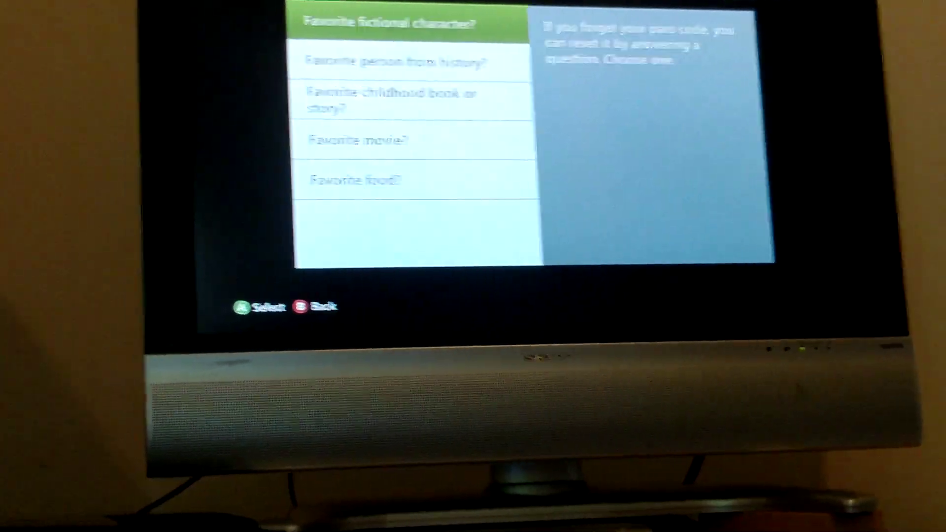
key(Return)
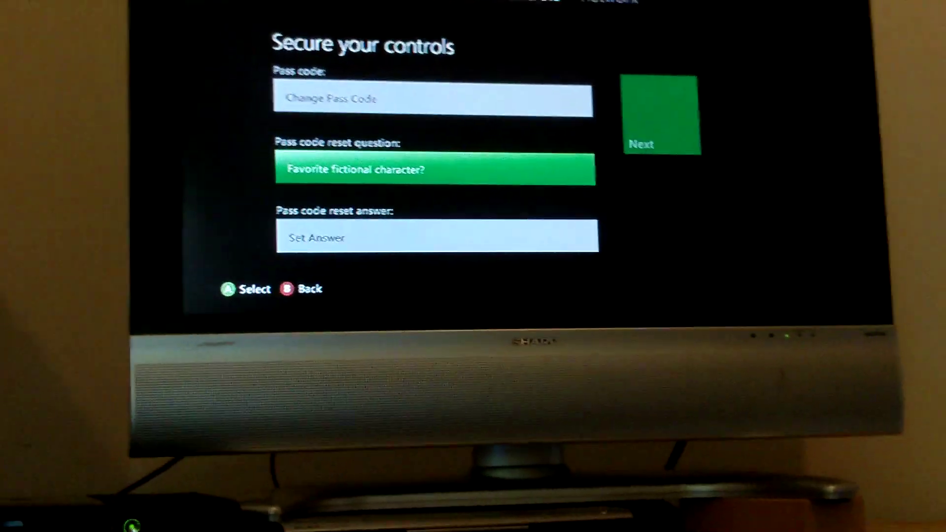
key(Return)
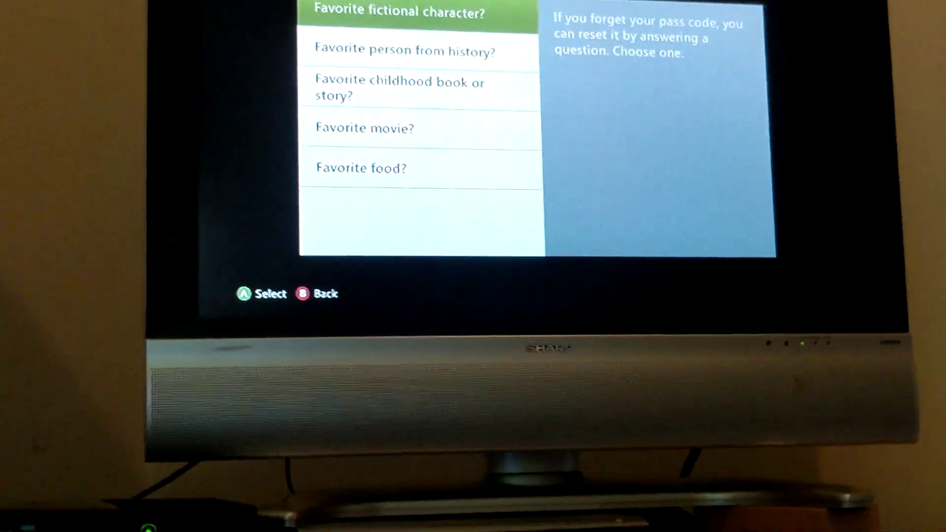
key(Return)
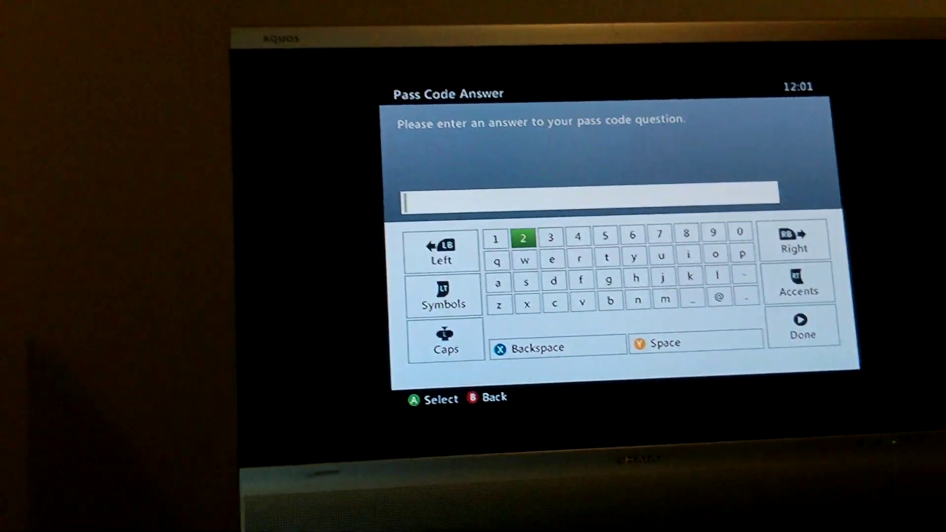
Enter HULK in capitals as the reset answer on the on-screen keyboard and finish
key(Right)
key(Right)
key(Right)
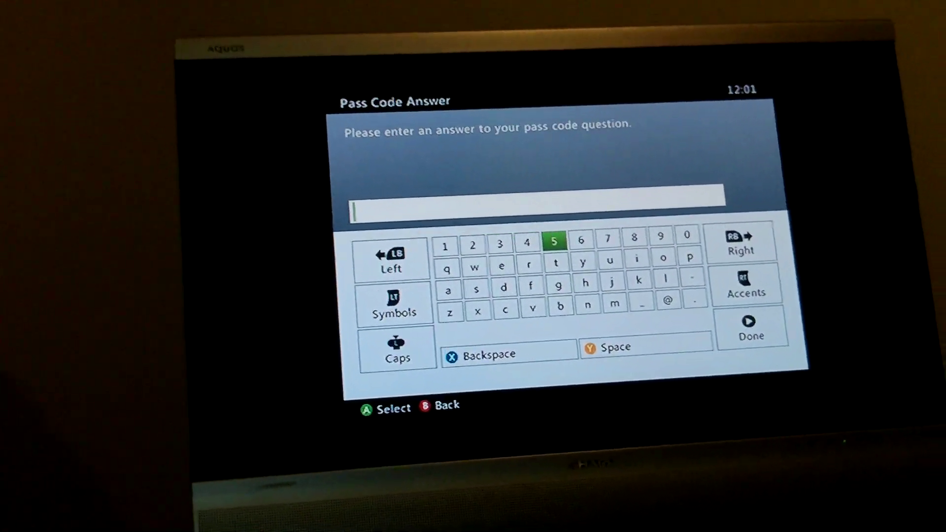
key(Down)
key(Down)
key(Right)
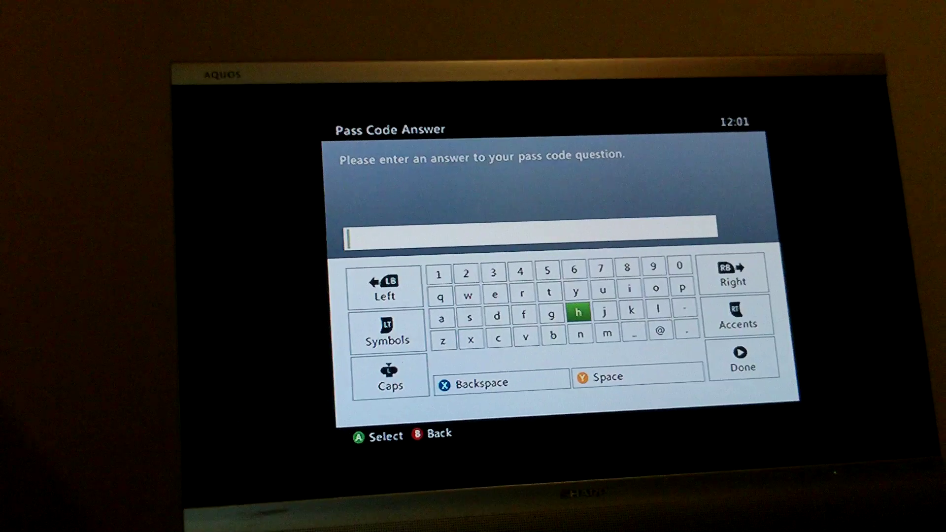
key(Caps_Lock)
key(Up)
key(Right)
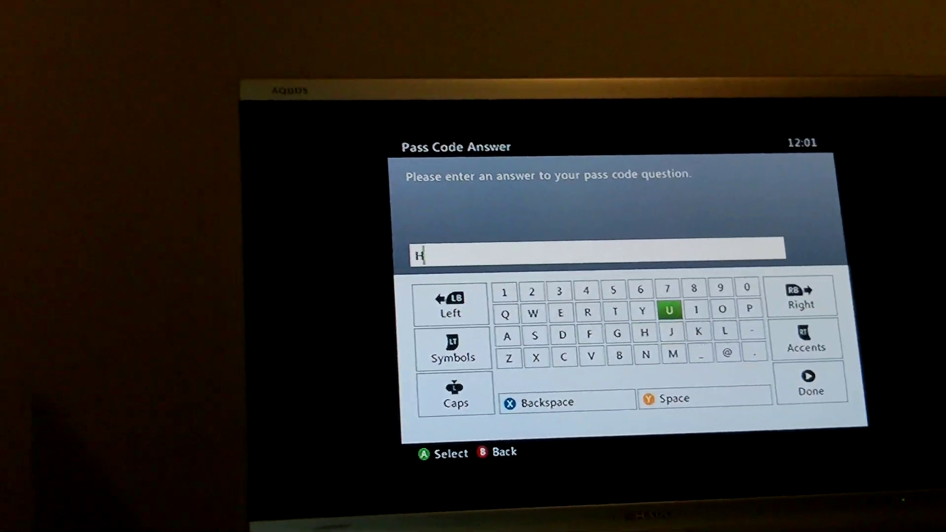
key(Return)
key(Down)
key(Right)
key(Right)
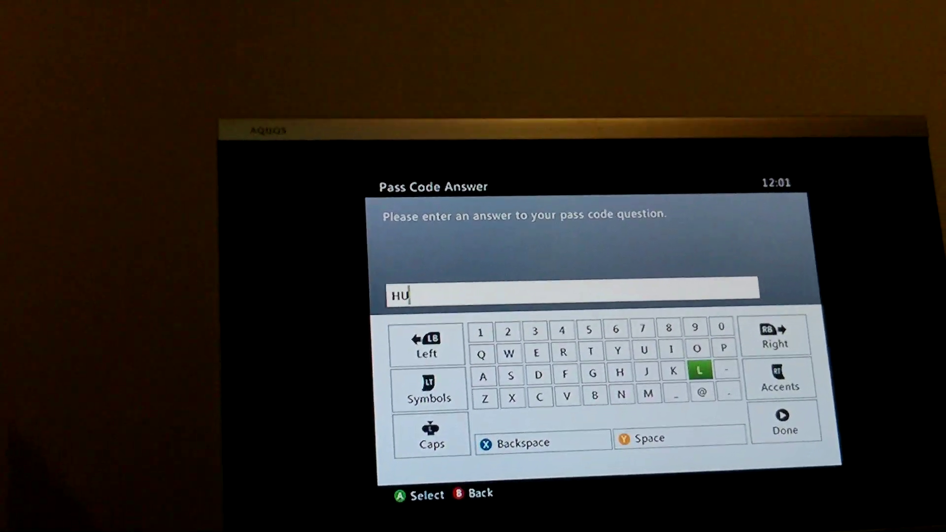
key(Return)
key(Left)
key(Return)
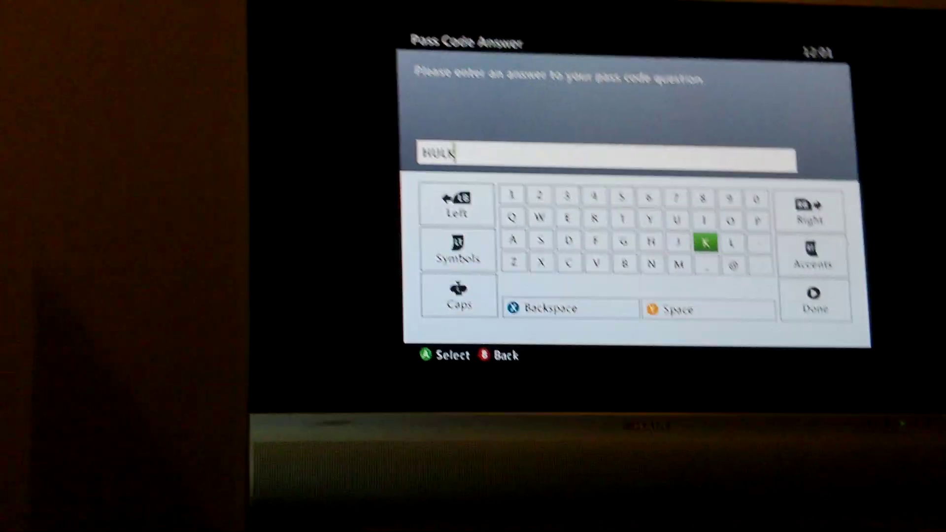
key(Return)
key(Return)
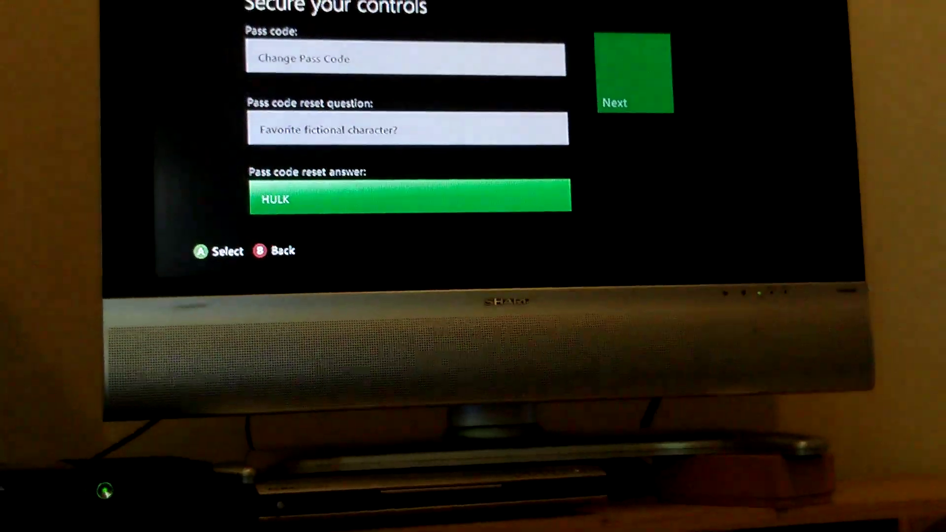